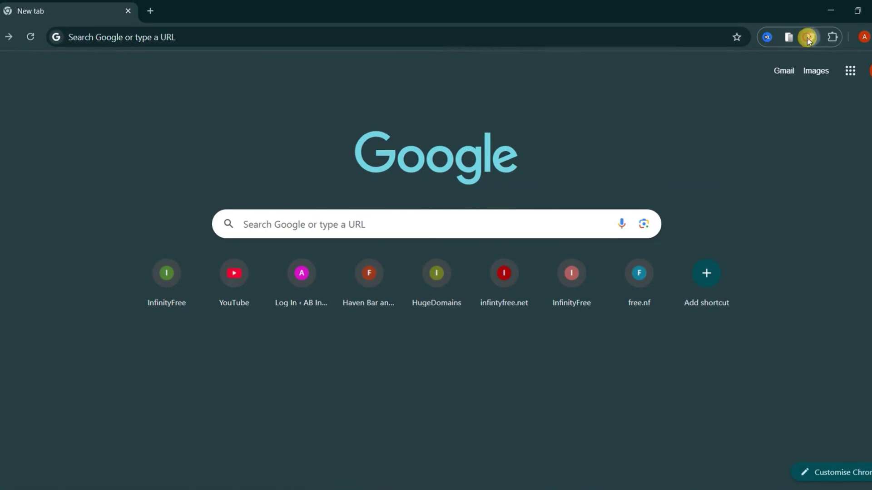
Connect the VPN to a USA server and go to sora.chatgpt.com
click(809, 37)
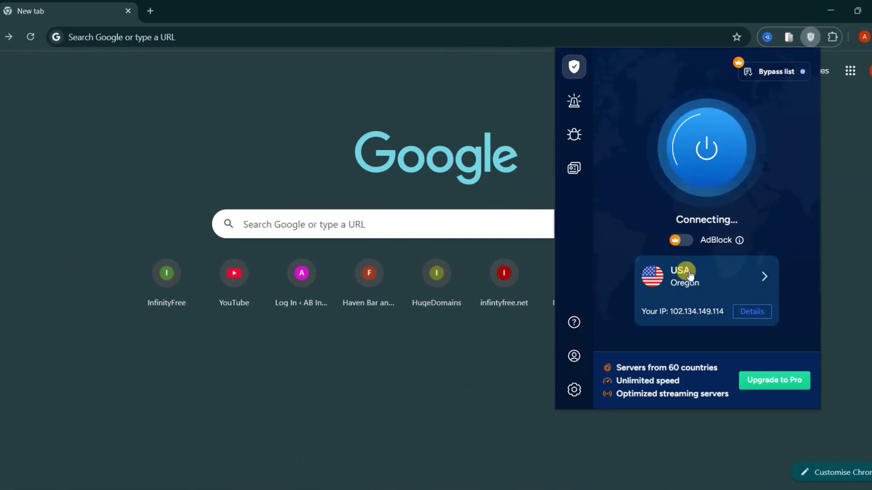
text(s)
text(ora)
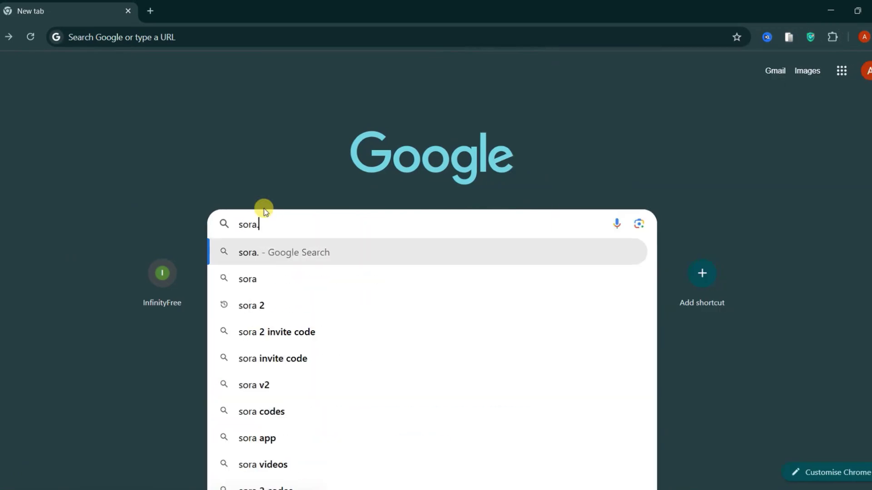
text(.chatp)
key(BackSpace)
text(gpt.com/explore)
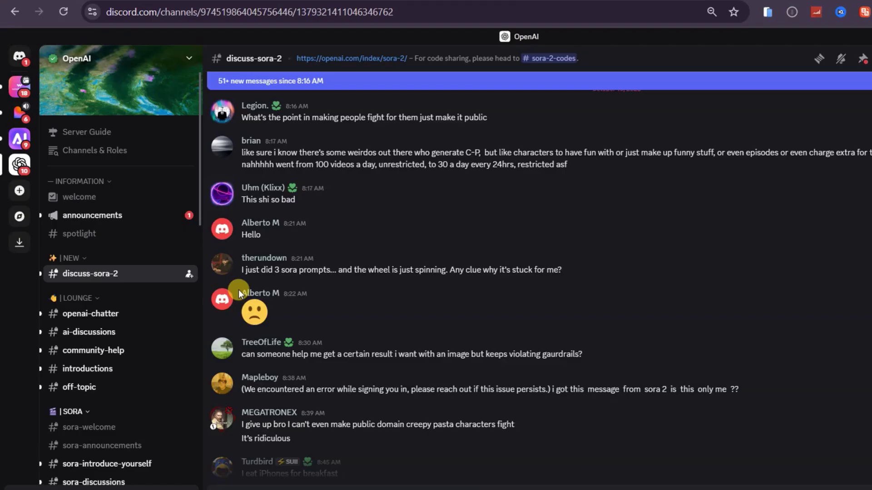
scroll(458, 137, down, 5)
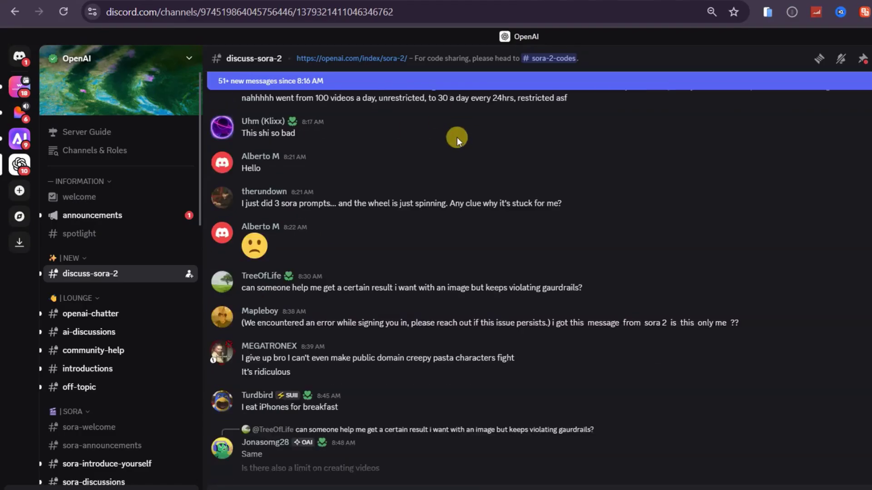
scroll(422, 206, down, 5)
scroll(442, 236, down, 5)
scroll(443, 236, down, 5)
scroll(442, 230, down, 5)
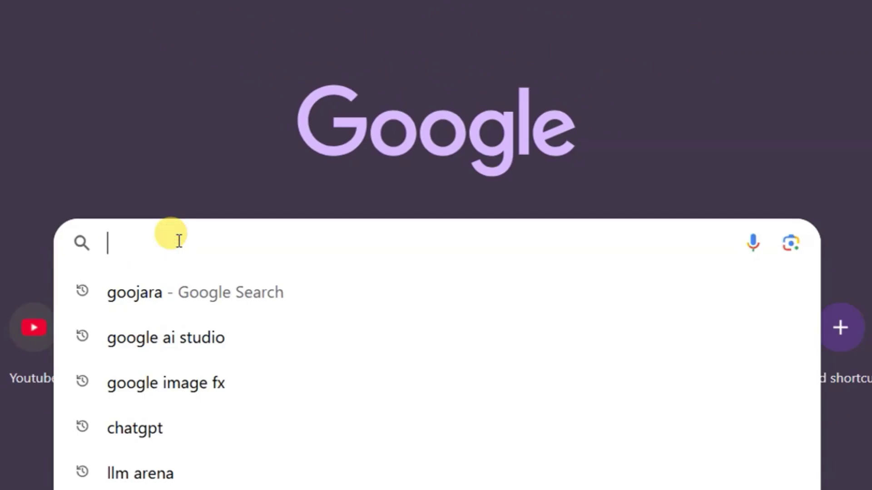
text(MINDVIDEOAI)
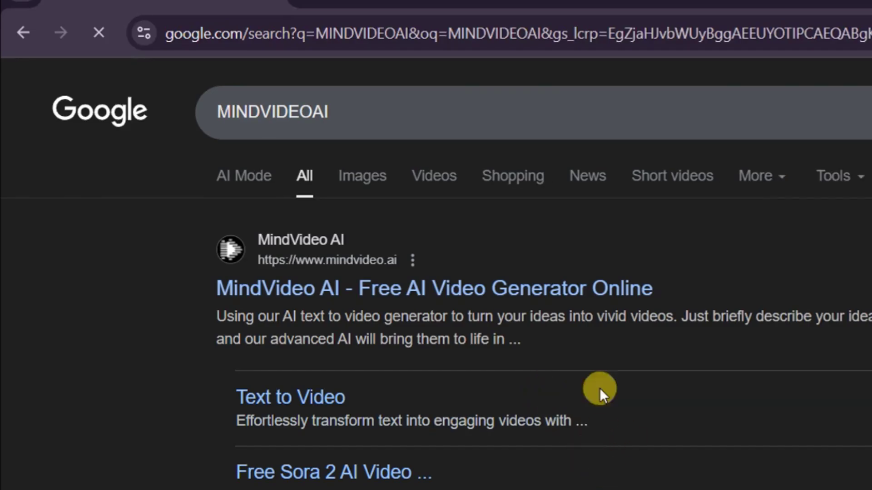
Open the MindVideo AI site from Google results and close the 'Sora 2 is live' popup
click(338, 291)
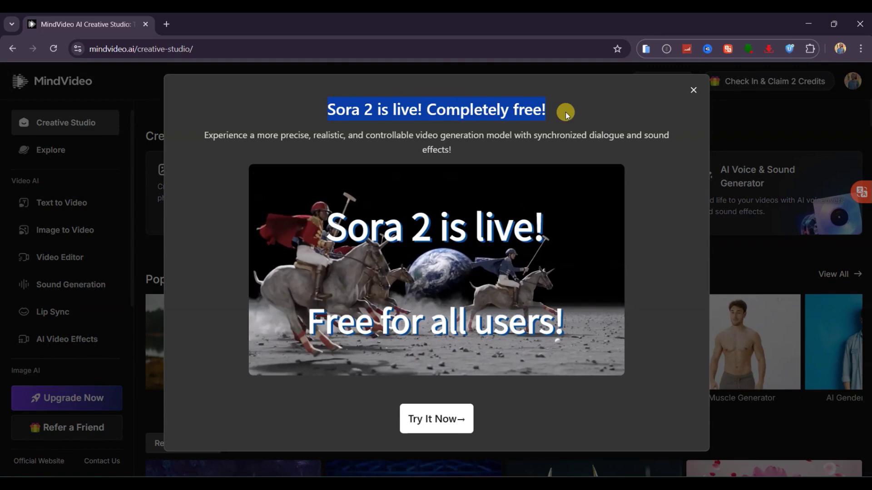
click(694, 90)
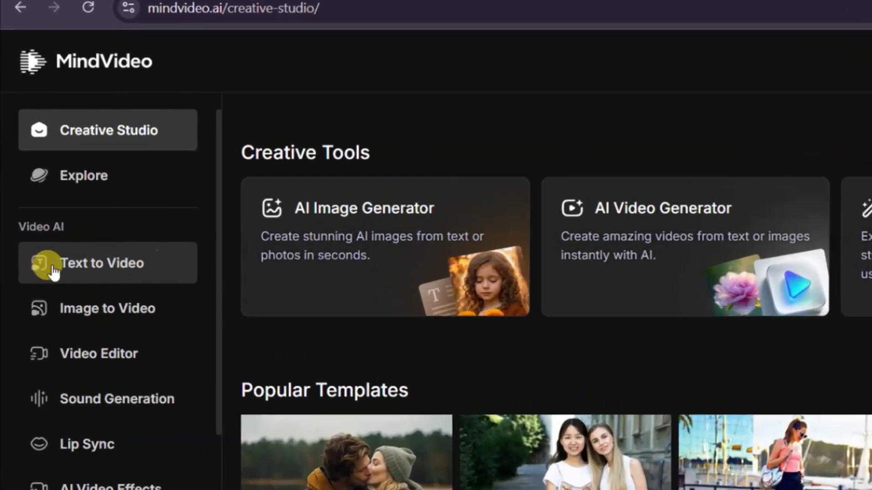
In Text to Video, choose Sora 2 Free (Beta) and paste the cat-and-rat kitchen prompt
click(61, 203)
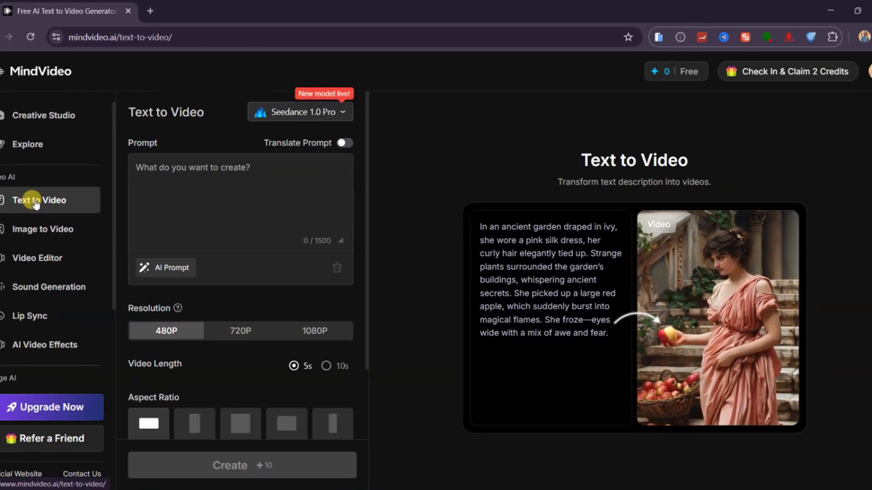
click(340, 112)
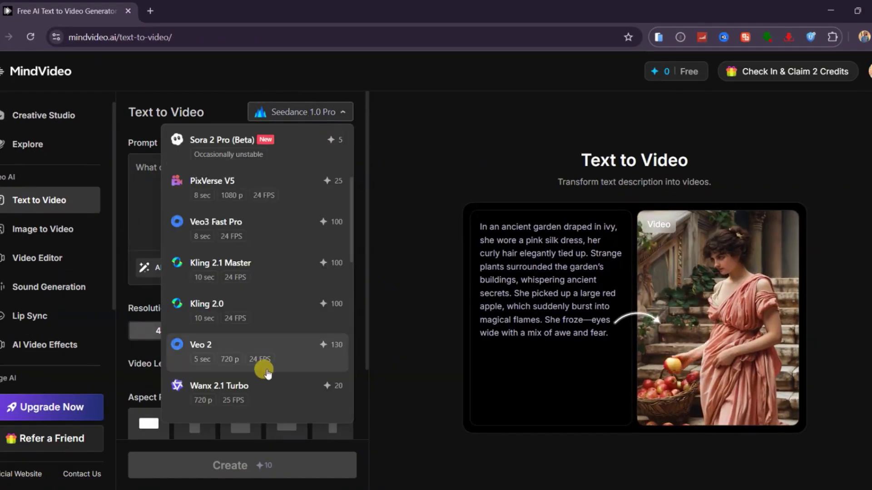
scroll(312, 218, up, 2)
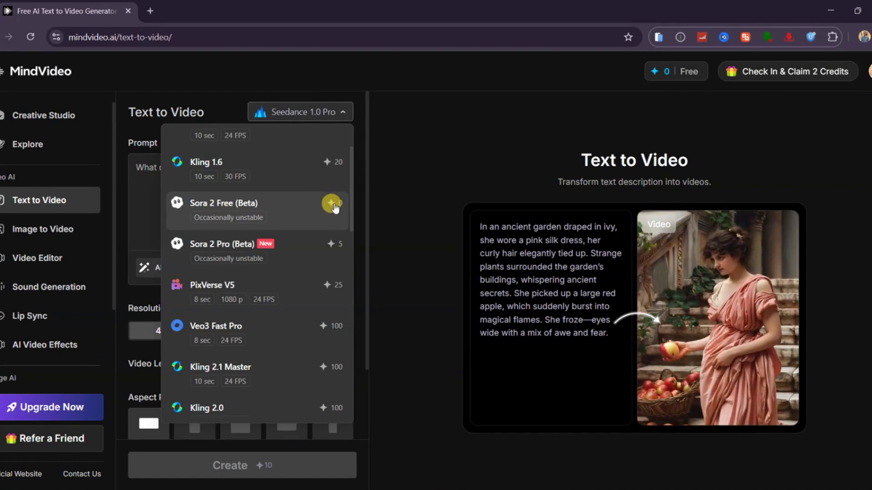
click(222, 205)
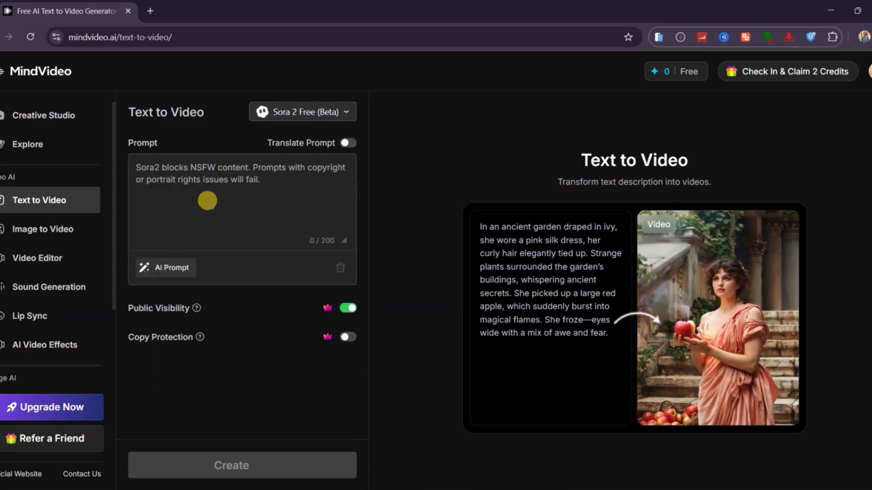
click(207, 201)
text(A realistic kitchen scene where a man is cooking sauce on a gas stove, stirring casually. He steps away  and Suddenly, his house cat walks in proudly carrying a rat in its mouth and drops it in sauce)
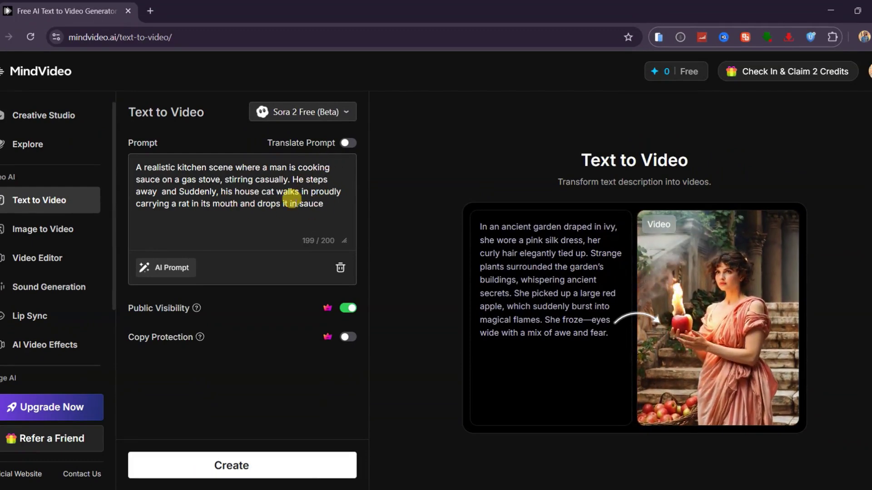
Generate the kitchen cat video and play it with sound on
click(232, 465)
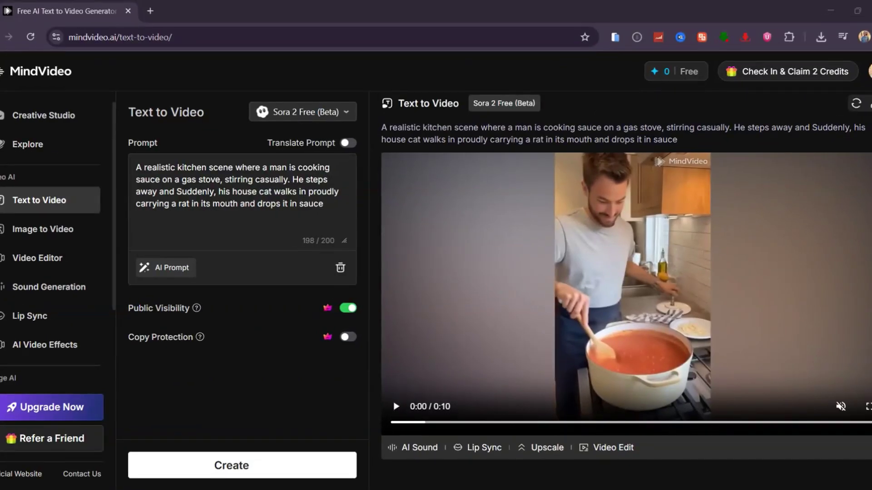
click(840, 407)
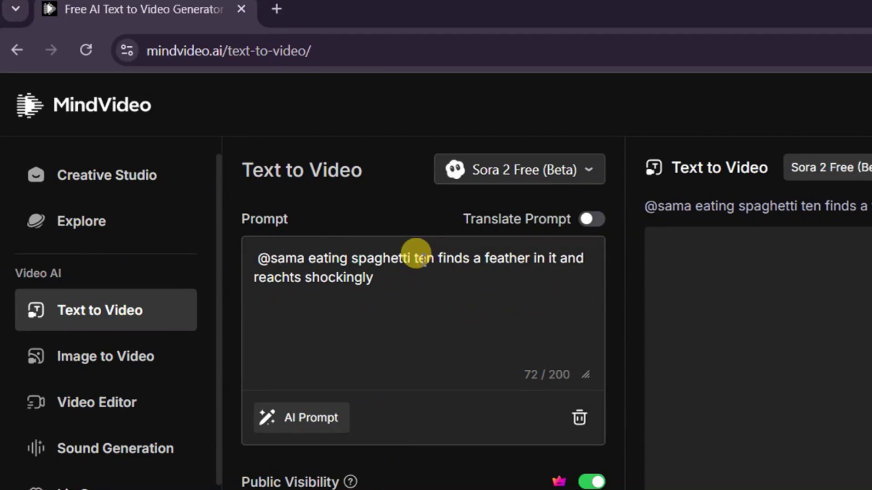
text(h)
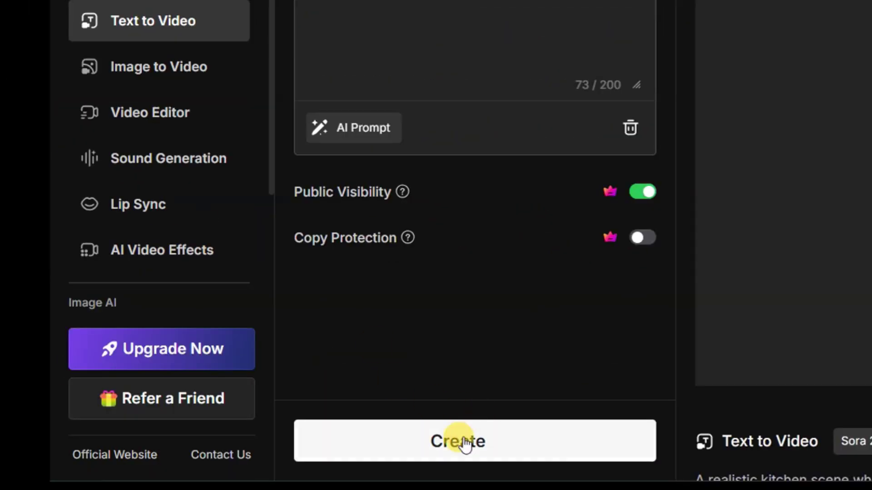
Generate the corrected spaghetti-feather video and play it with sound, closing live captions
click(234, 465)
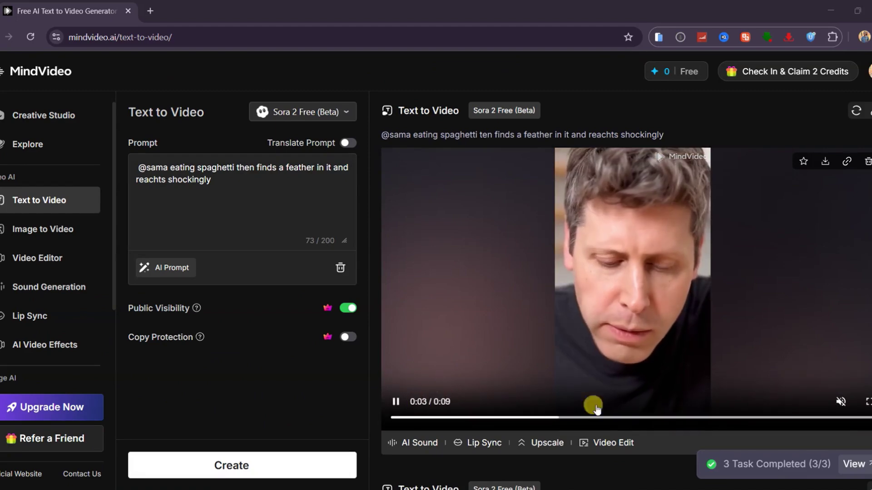
click(841, 401)
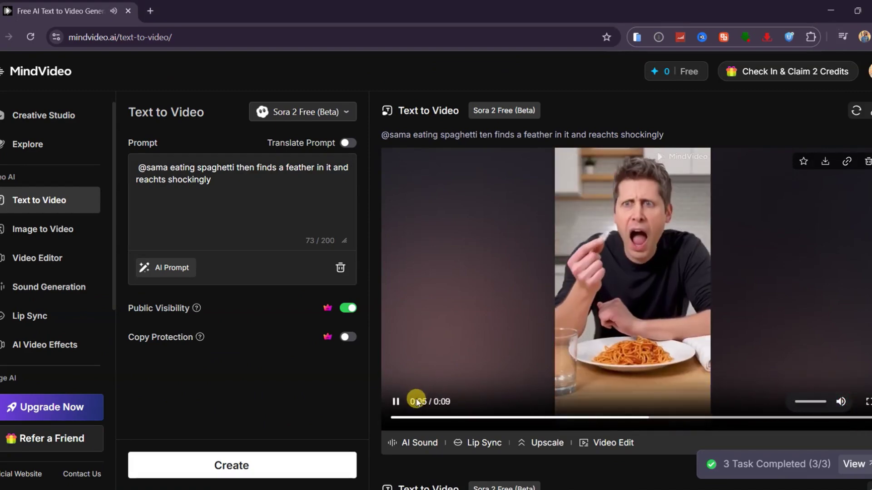
click(422, 396)
click(591, 334)
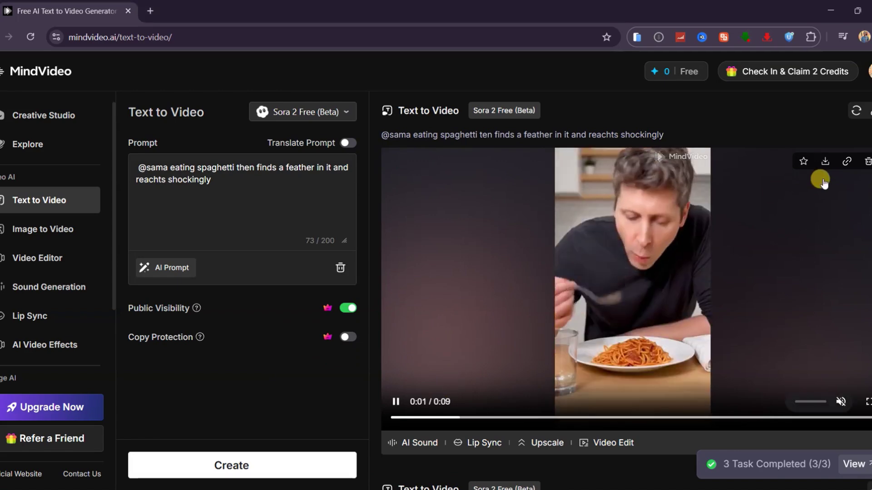
Download the spaghetti video with its watermark
click(825, 162)
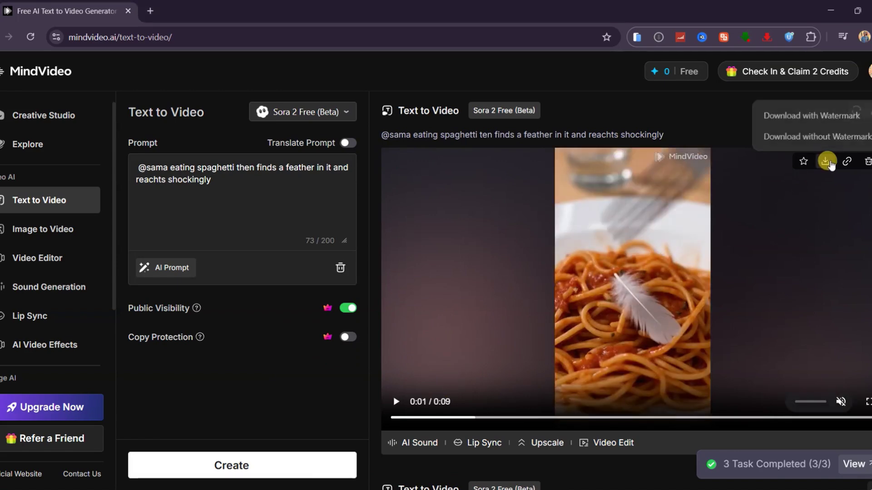
click(790, 114)
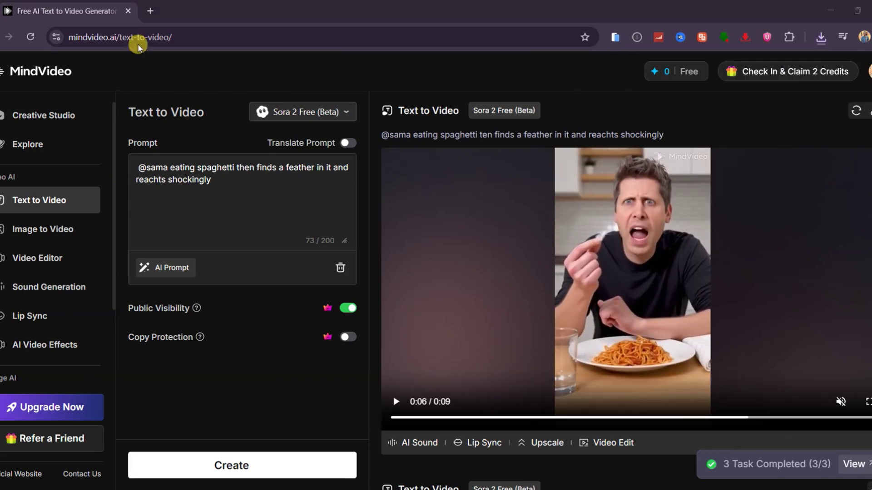
Go to unwatermark.ai in a new tab and pick Video Watermark Remover
click(150, 10)
text(unwatermark.ai)
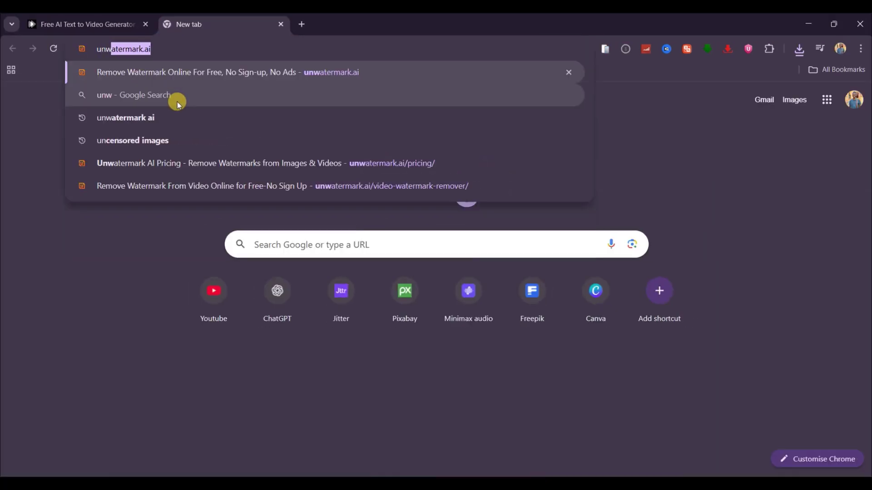
key(Return)
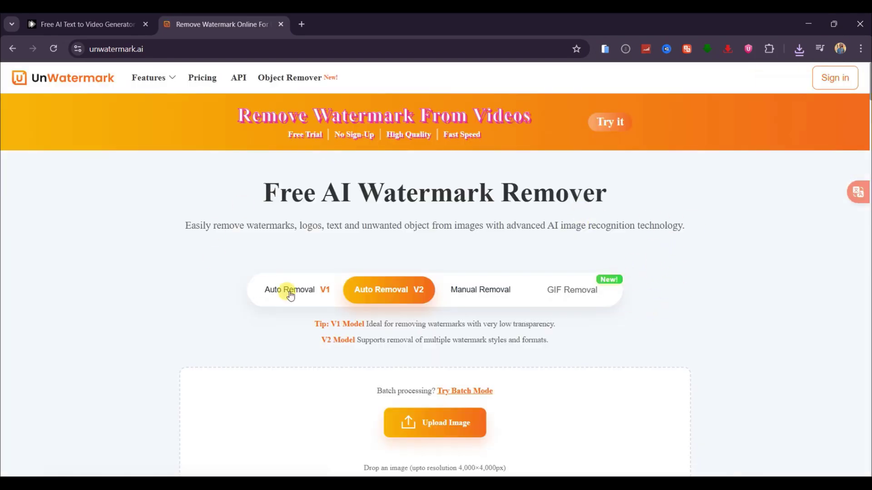
mouse_move(175, 104)
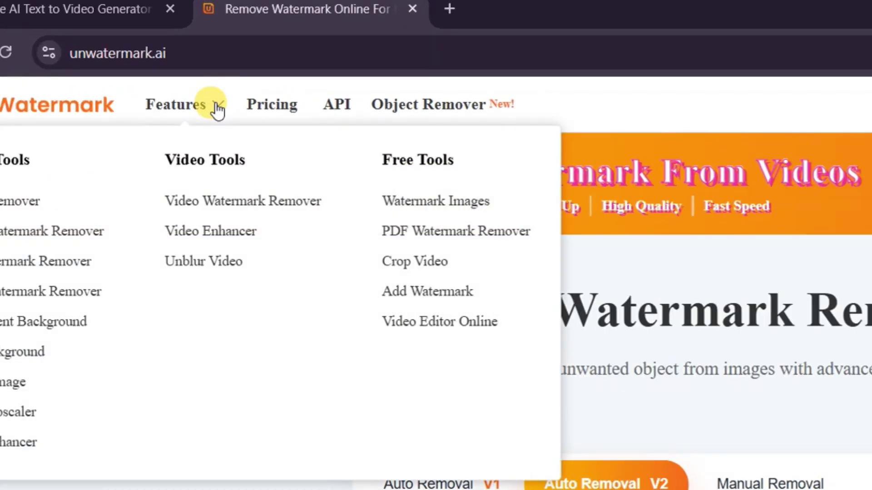
click(266, 201)
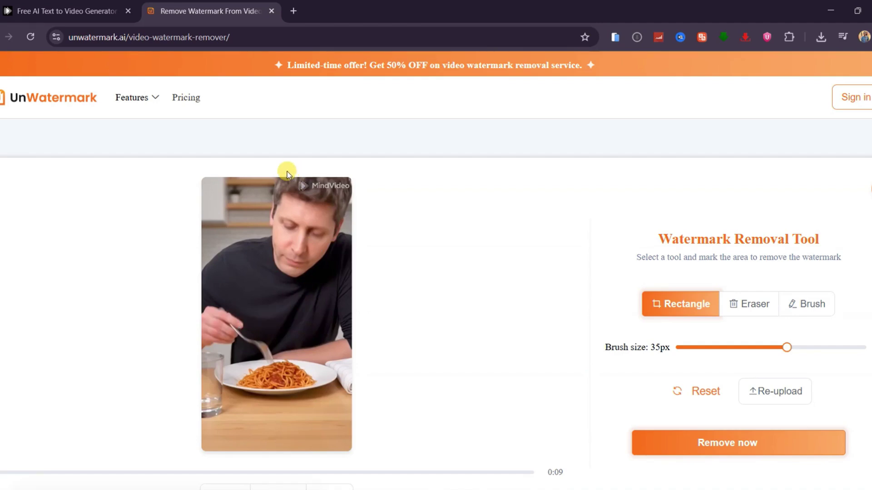
Box the MindVideo watermark at the video's top and run the removal
drag(296, 179, 345, 190)
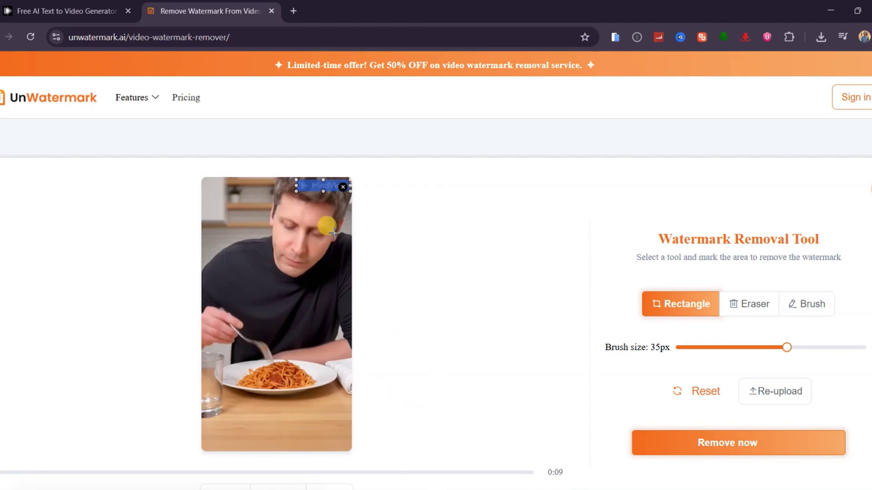
scroll(521, 421, down, 1)
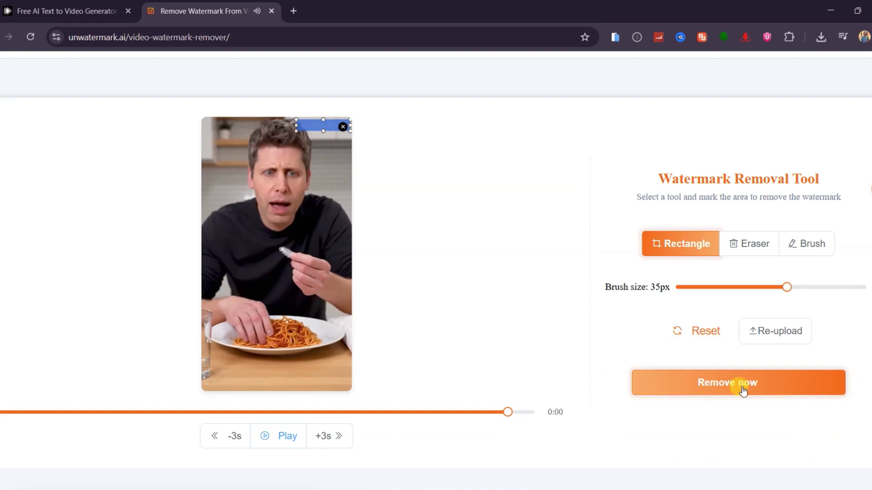
click(745, 385)
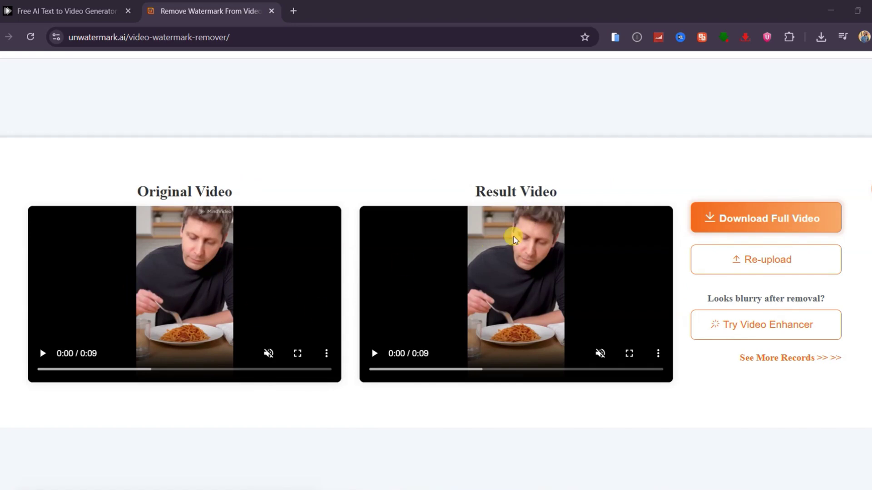
Download the full clean video and highlight the Free Plan's 3 daily auto removals
click(797, 218)
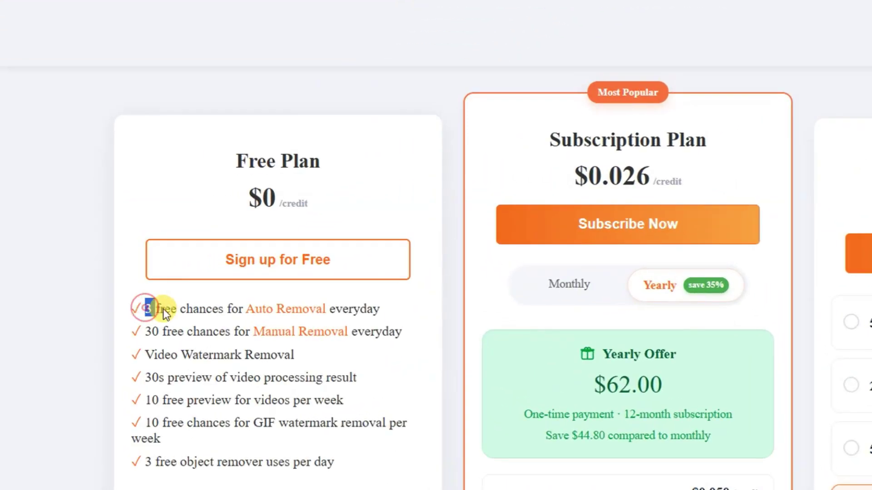
drag(146, 309, 341, 312)
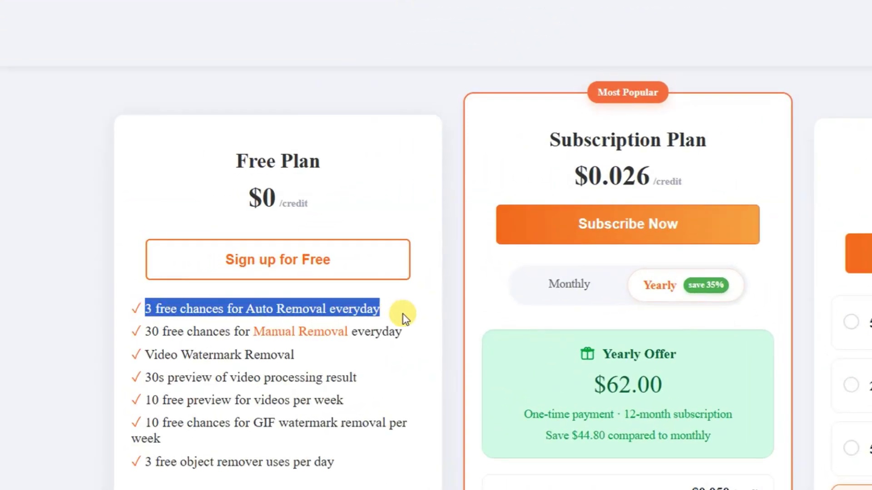